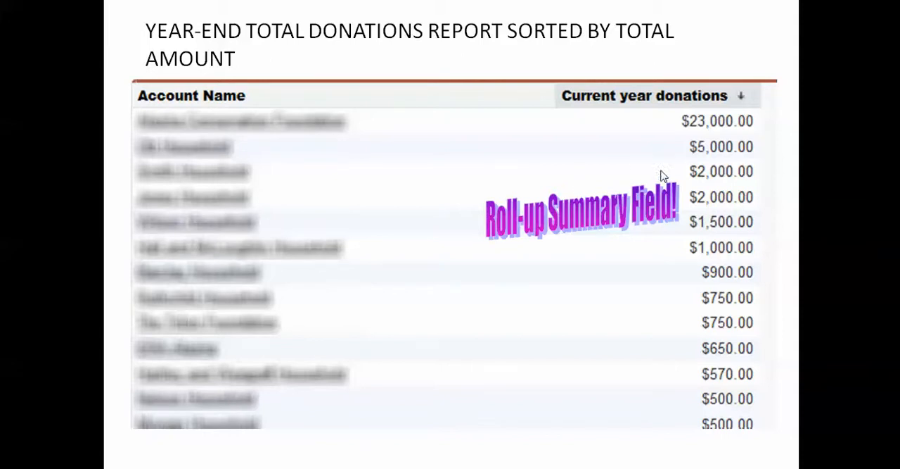
# Switch from the slide show to Firefox with the WaterGrass entity relationship diagram in Gliffy
pyautogui.hotkey('alt', 'Tab')
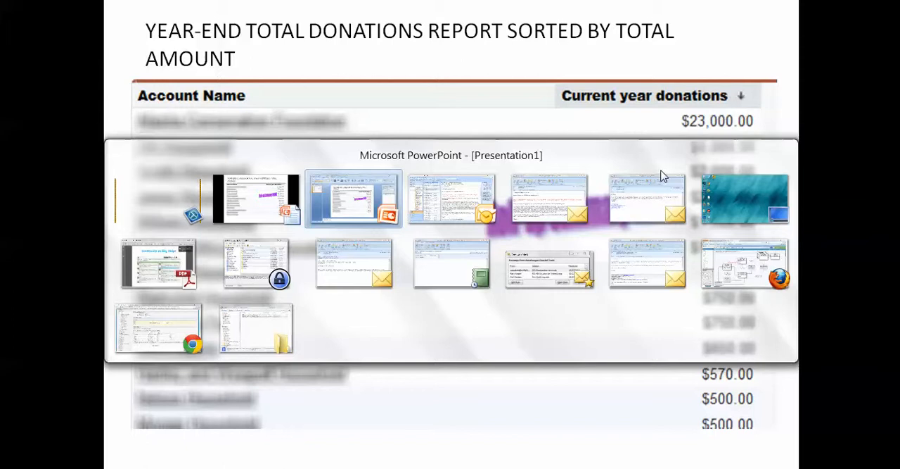
pyautogui.hotkey('alt', 'Tab')
pyautogui.hotkey('alt', 'Tab')
pyautogui.hotkey('alt', 'Tab')
pyautogui.hotkey('alt', 'Tab')
pyautogui.hotkey('alt', 'Tab')
pyautogui.hotkey('alt', 'Tab')
pyautogui.hotkey('alt', 'Tab')
pyautogui.hotkey('alt', 'Tab')
pyautogui.hotkey('alt', 'Tab')
pyautogui.hotkey('alt', 'Tab')
pyautogui.hotkey('alt', 'Tab')
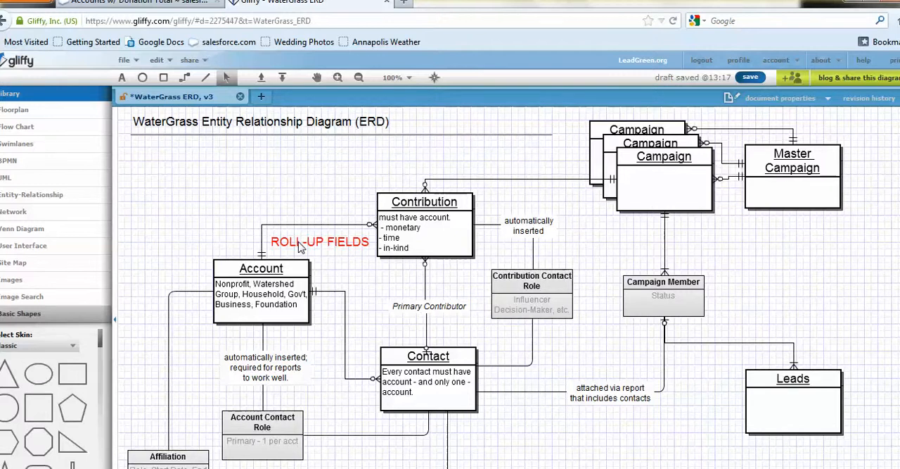
# Switch to Chrome with the Salesforce edit page of the account roll-up summary field
pyautogui.hotkey('alt', 'Tab')
pyautogui.press('Tab')
pyautogui.press('Tab')
pyautogui.press('Tab')
pyautogui.press('Tab')
pyautogui.press('Tab')
pyautogui.press('Tab')
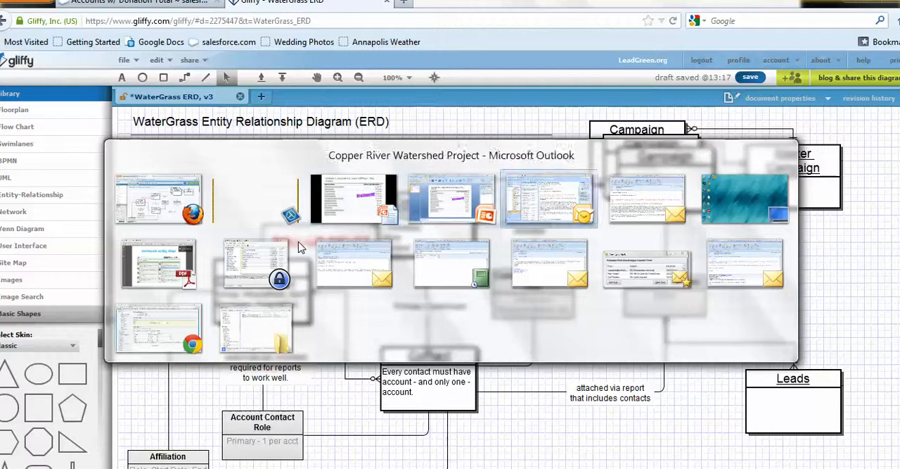
pyautogui.press('Tab')
pyautogui.press('Tab')
pyautogui.press('Tab')
pyautogui.press('Tab')
pyautogui.press('Tab')
pyautogui.press('Tab')
pyautogui.press('Tab')
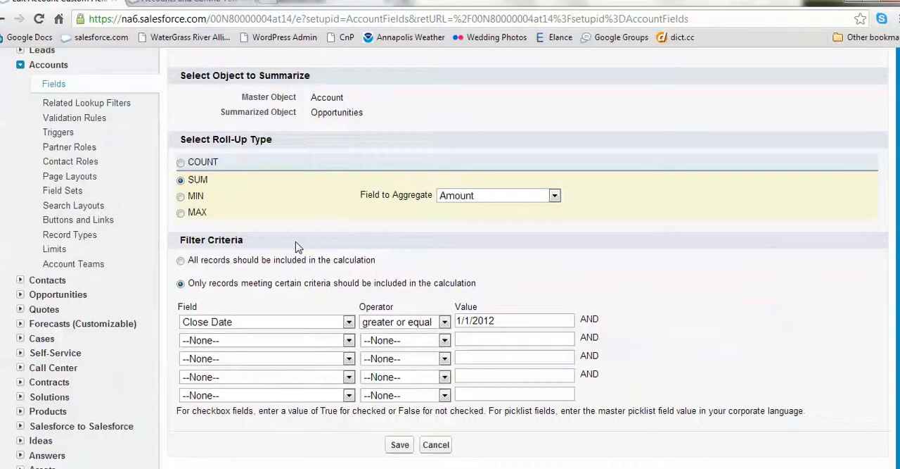
# Go to Salesforce Setup and open the list of fields for the Accounts object
pyautogui.scroll(3, 289, 216)
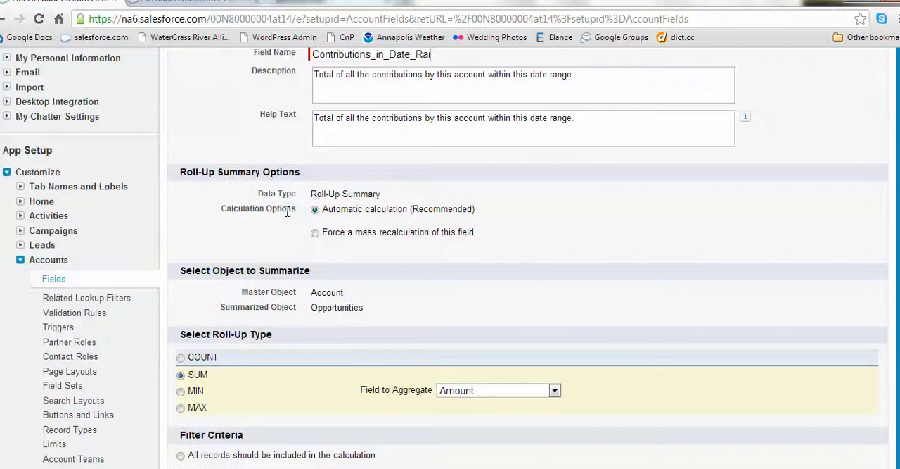
pyautogui.scroll(3, 287, 212)
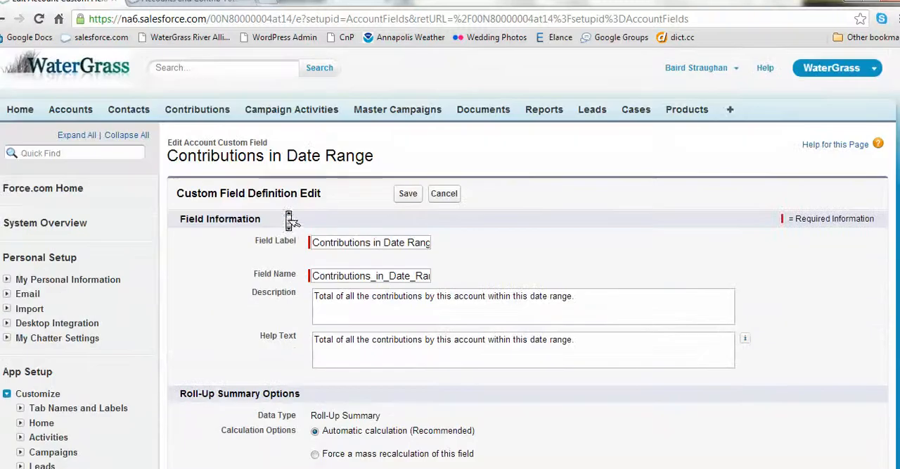
pyautogui.click(679, 68)
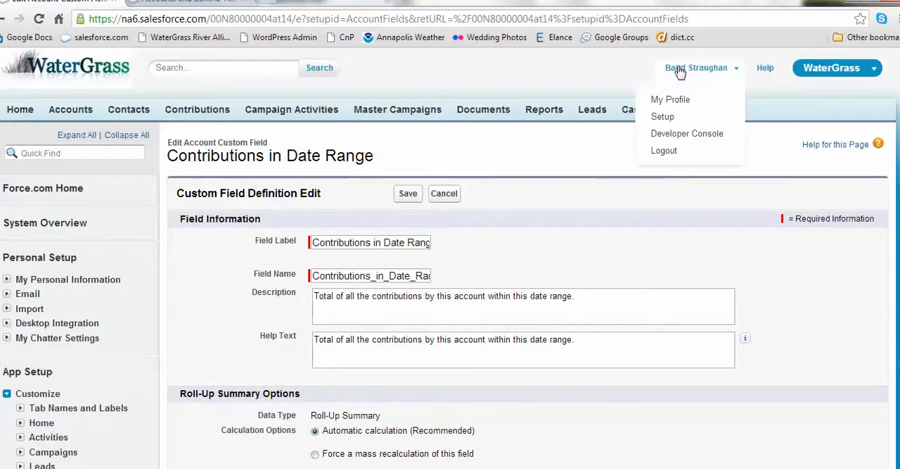
pyautogui.click(666, 118)
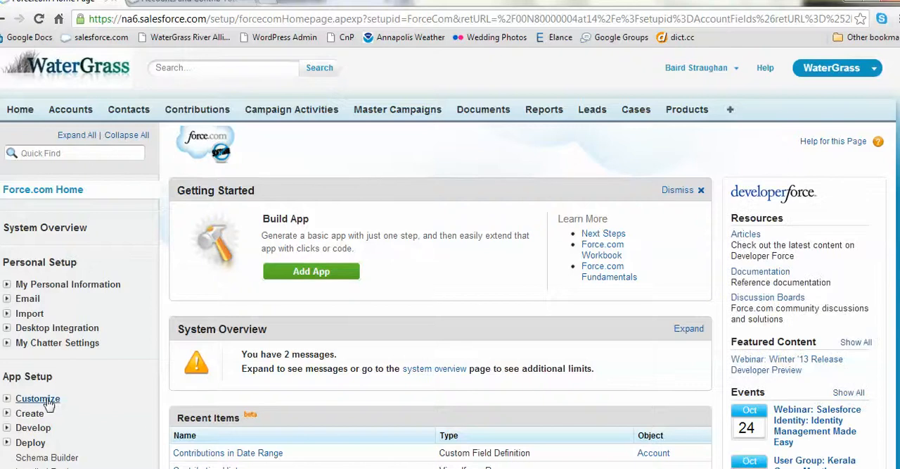
pyautogui.click(7, 400)
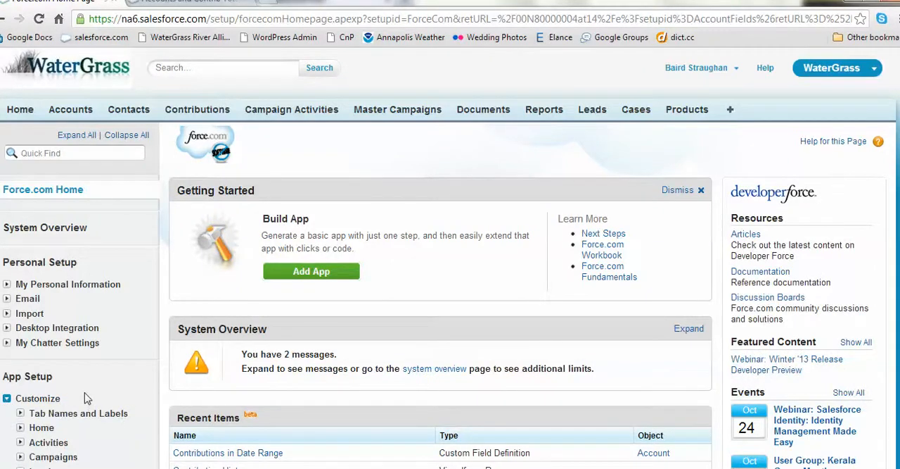
pyautogui.scroll(-3, 89, 401)
pyautogui.scroll(-4, 90, 401)
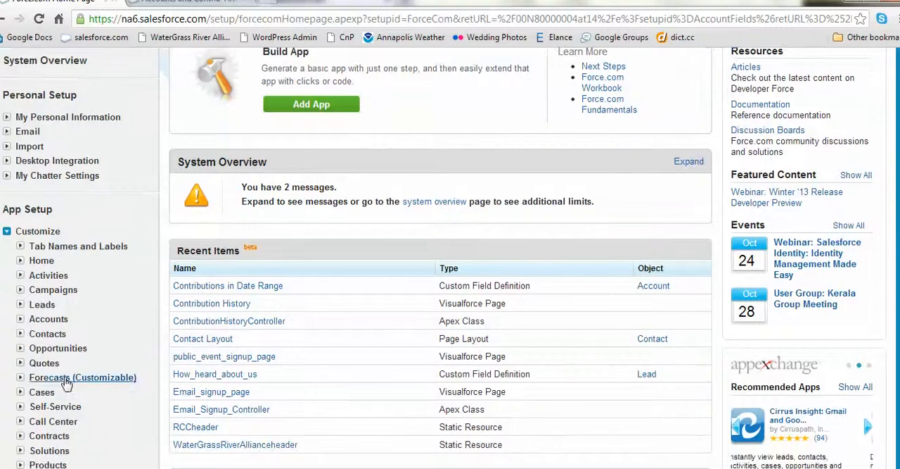
pyautogui.click(20, 320)
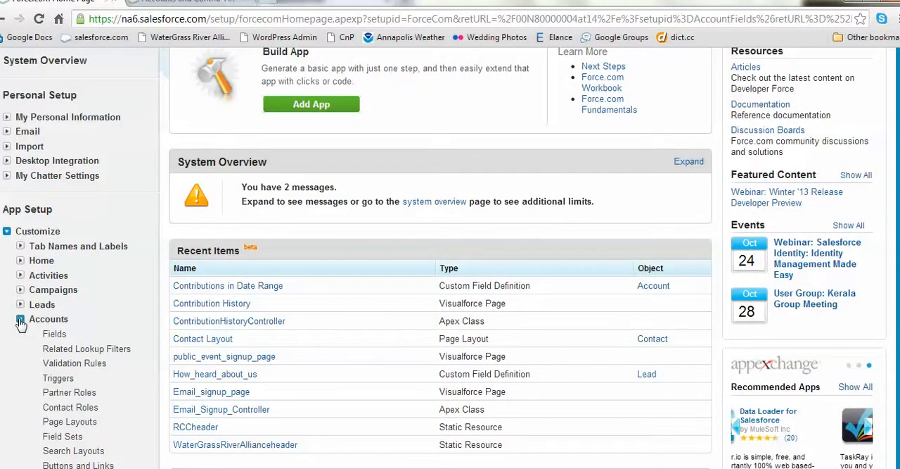
pyautogui.click(55, 334)
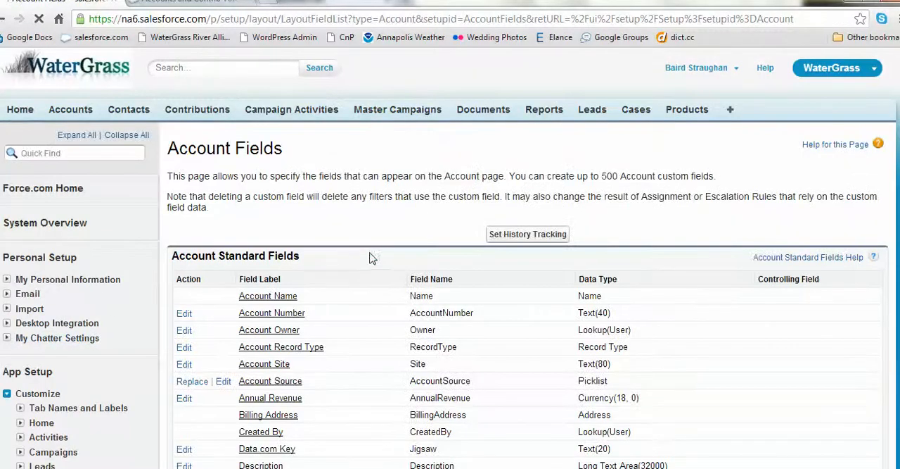
# Find the custom field Contributions in Date Range among the account fields and open its definition for editing
pyautogui.scroll(-5, 422, 216)
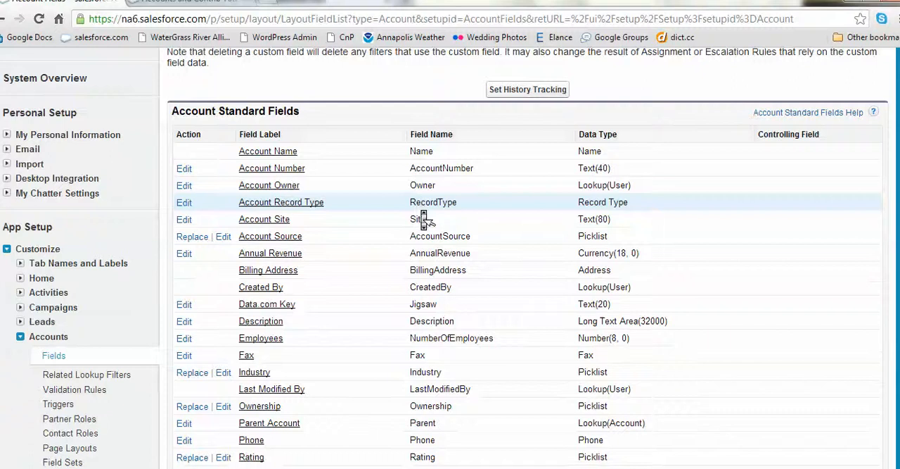
pyautogui.scroll(-3, 424, 220)
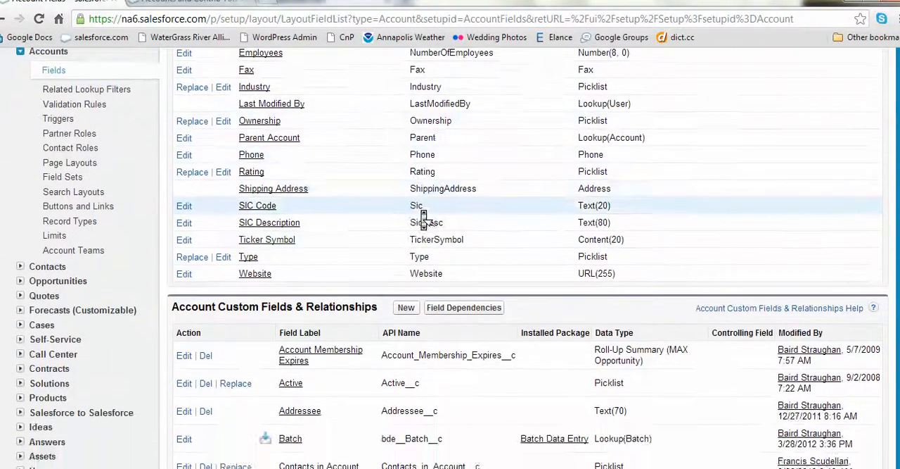
pyautogui.scroll(-2, 421, 211)
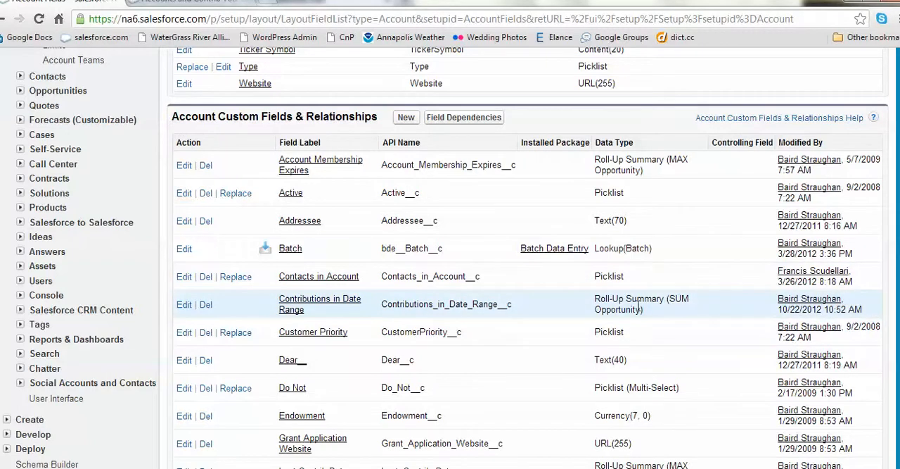
pyautogui.click(313, 302)
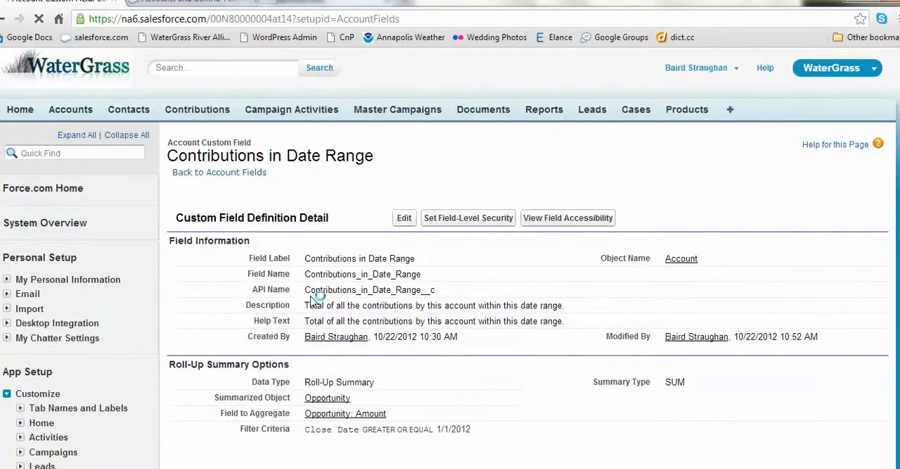
pyautogui.click(405, 219)
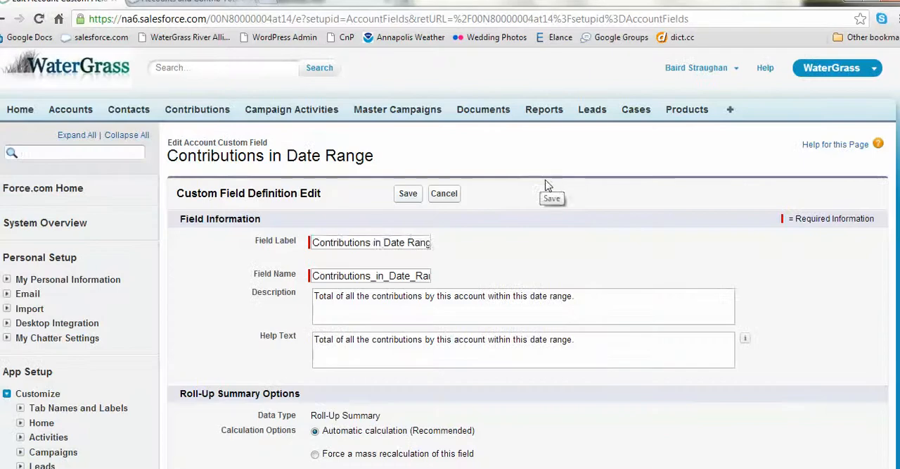
# Review the field's roll-up summary settings and Close Date filter criterion, and save the field definition
pyautogui.scroll(-3, 549, 194)
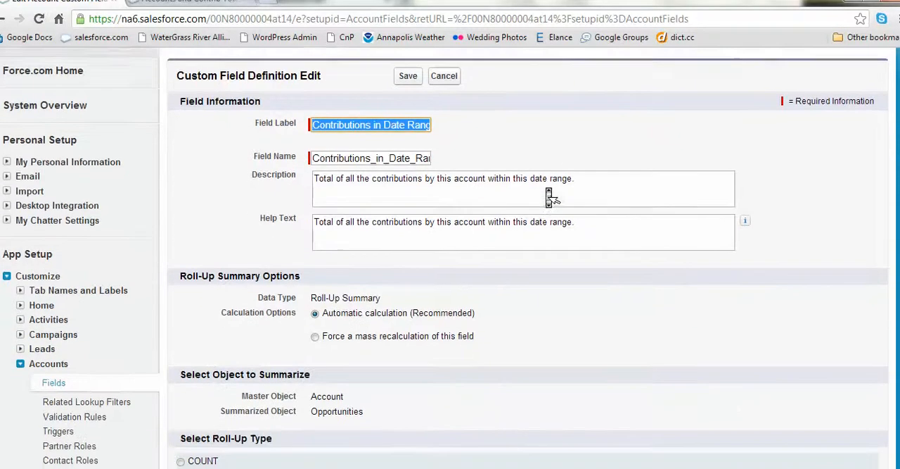
pyautogui.scroll(-3, 549, 194)
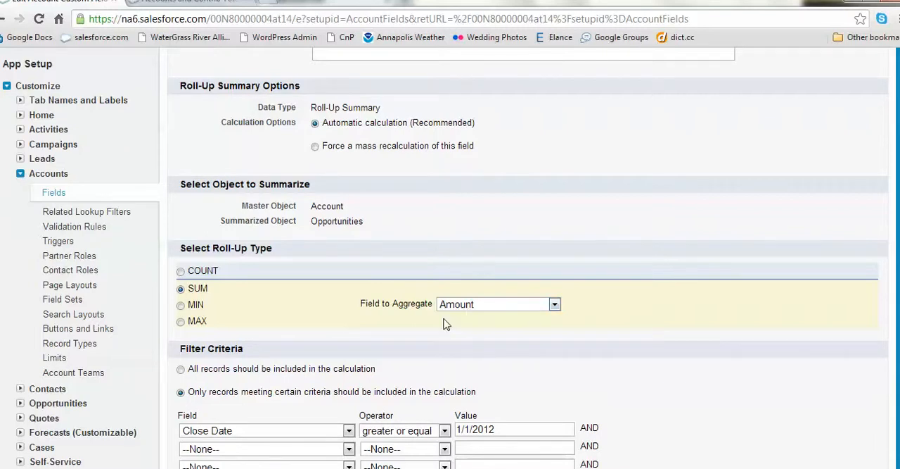
pyautogui.scroll(-3, 445, 324)
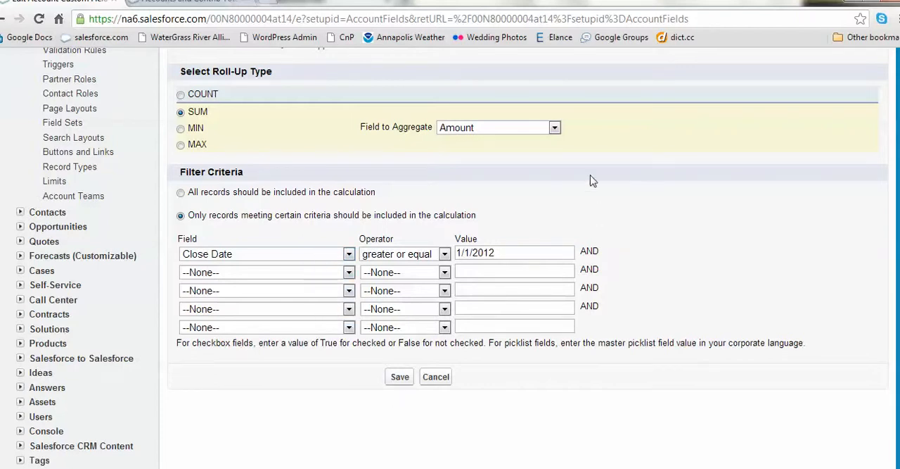
pyautogui.scroll(4, 594, 151)
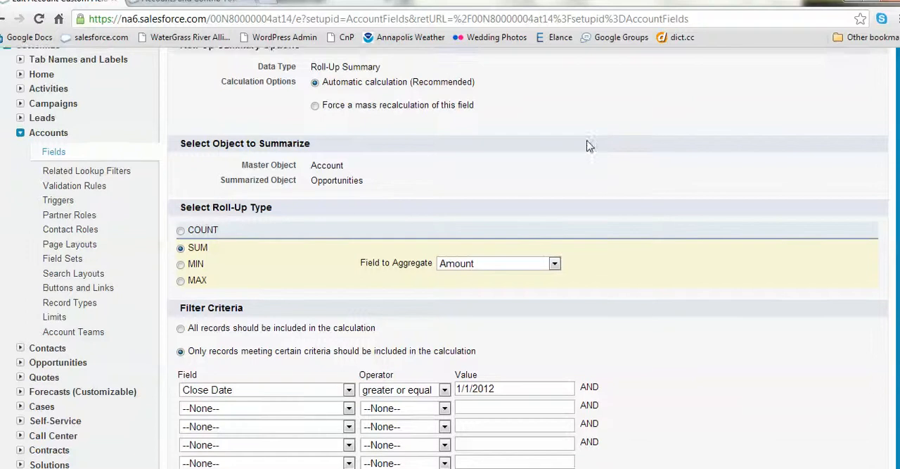
pyautogui.scroll(2, 591, 150)
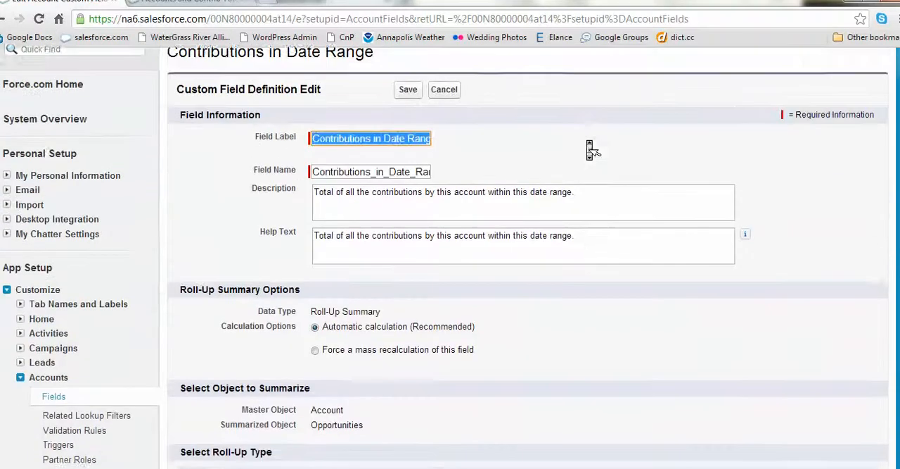
pyautogui.scroll(-6, 591, 150)
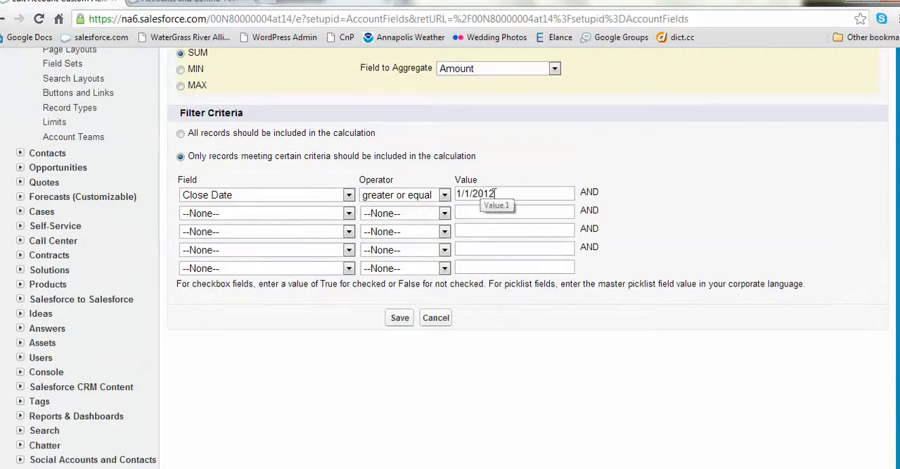
pyautogui.click(501, 192)
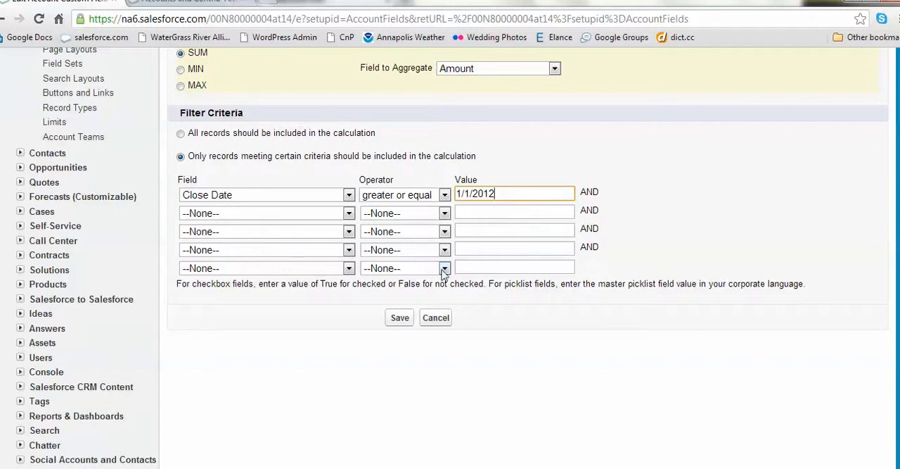
pyautogui.click(405, 318)
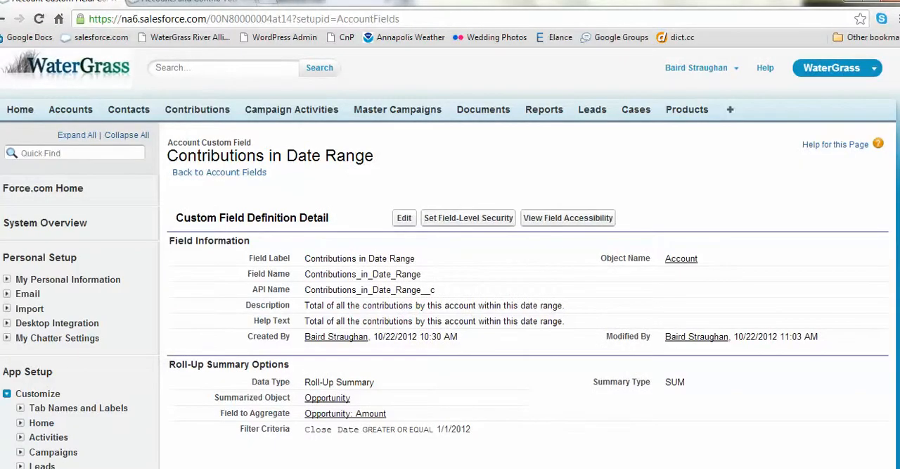
pyautogui.click(9, 468)
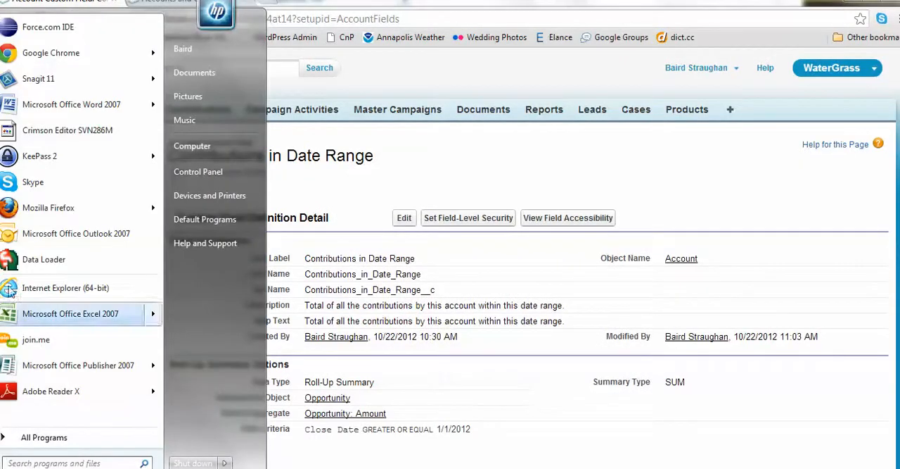
pyautogui.moveTo(49, 78)
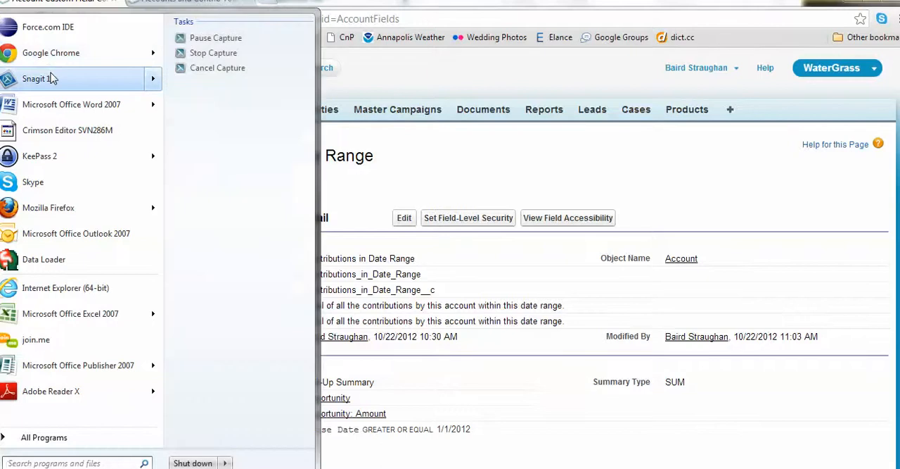
pyautogui.click(200, 38)
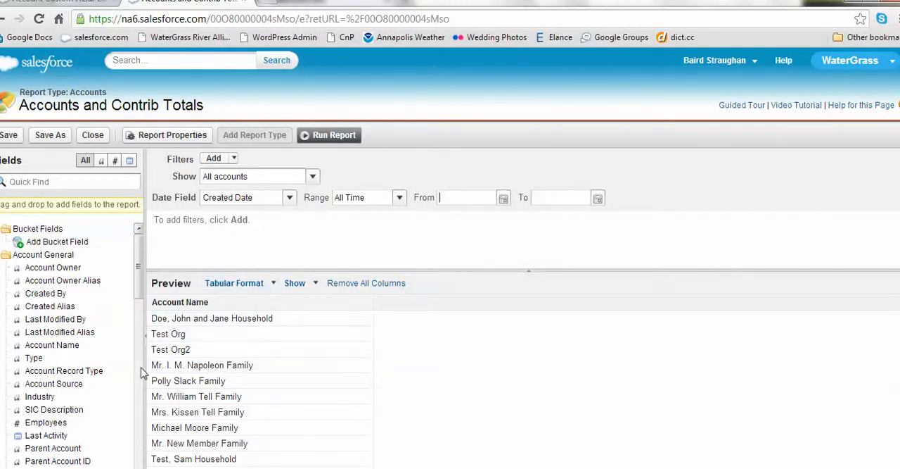
# Add the custom field Contributions in Date Range as a column beside Account Name and run the report
pyautogui.scroll(-5, 141, 373)
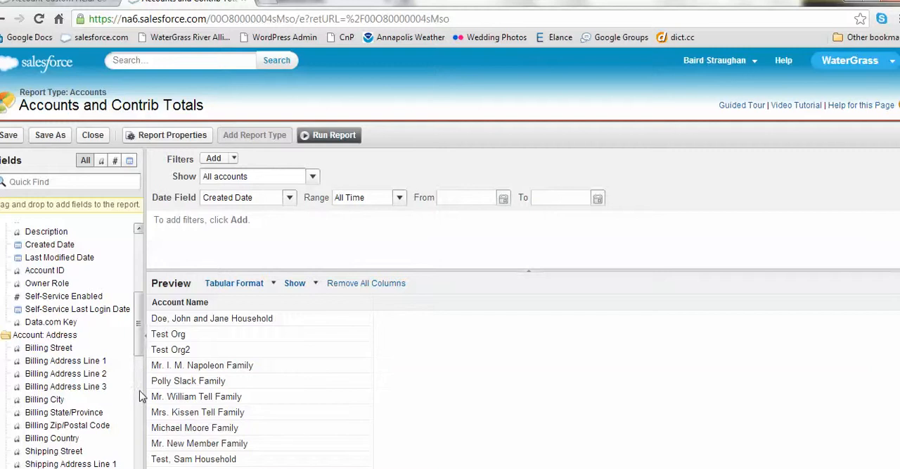
pyautogui.scroll(-3, 140, 382)
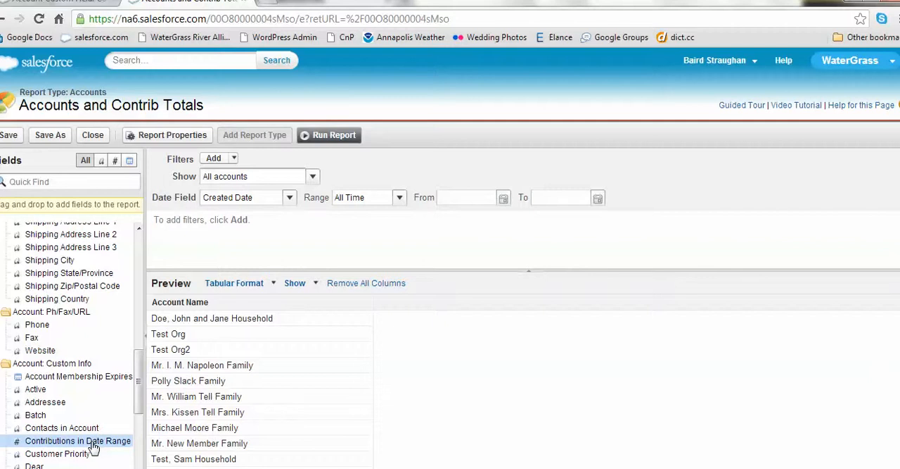
pyautogui.moveTo(94, 447); pyautogui.dragTo(384, 365)
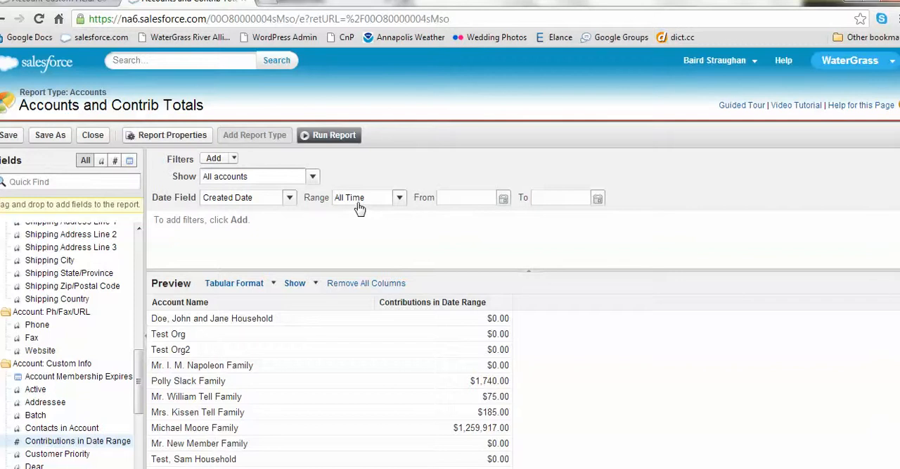
pyautogui.click(313, 135)
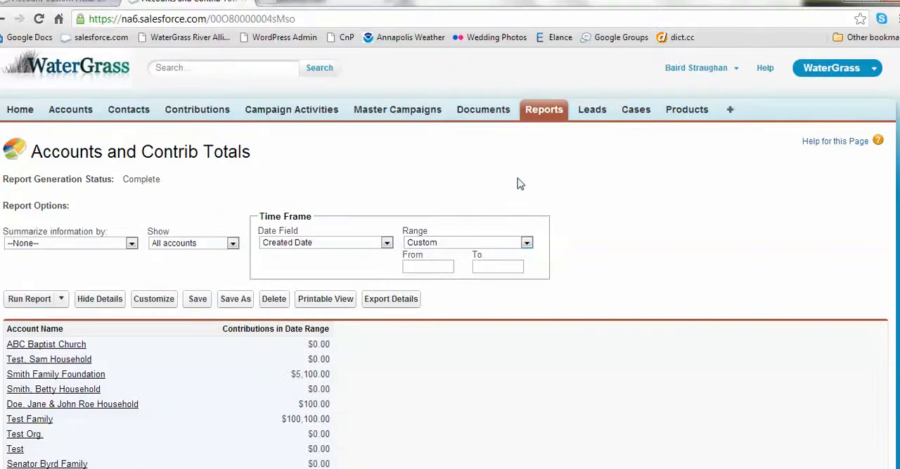
# Sort the report results by Contributions in Date Range in descending order
pyautogui.scroll(-2, 524, 188)
pyautogui.scroll(-1, 521, 188)
pyautogui.scroll(1, 521, 187)
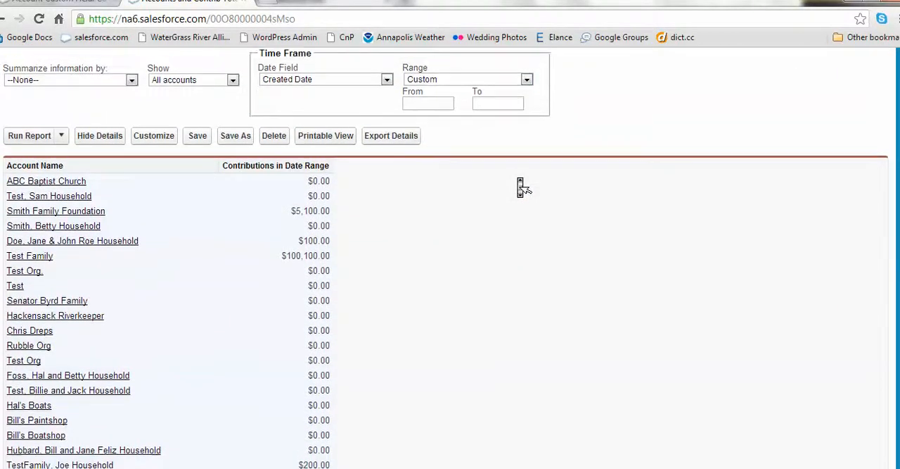
pyautogui.click(275, 171)
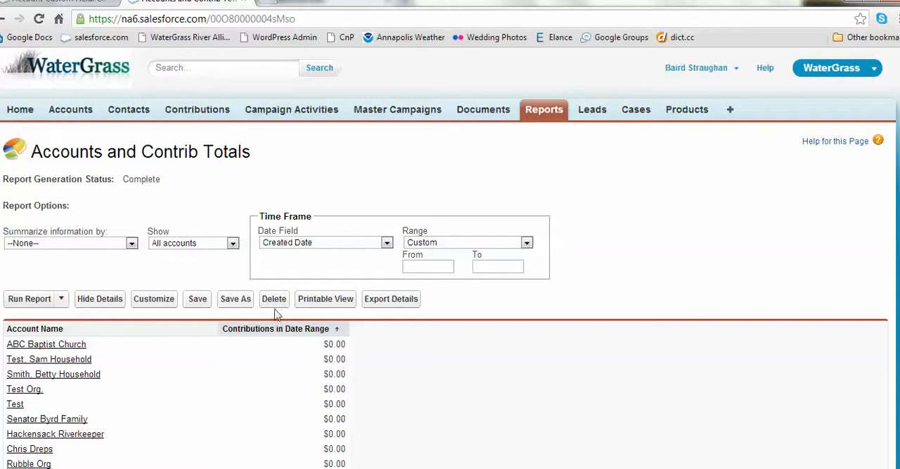
pyautogui.click(273, 331)
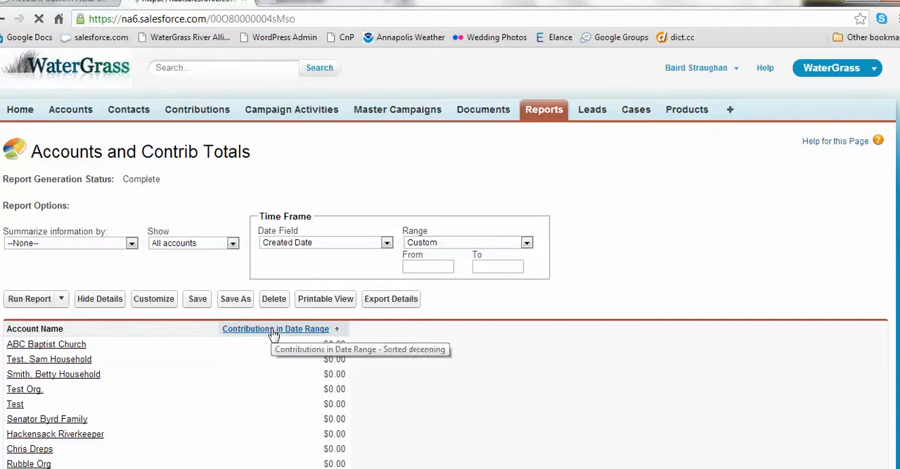
pyautogui.middleClick(465, 371)
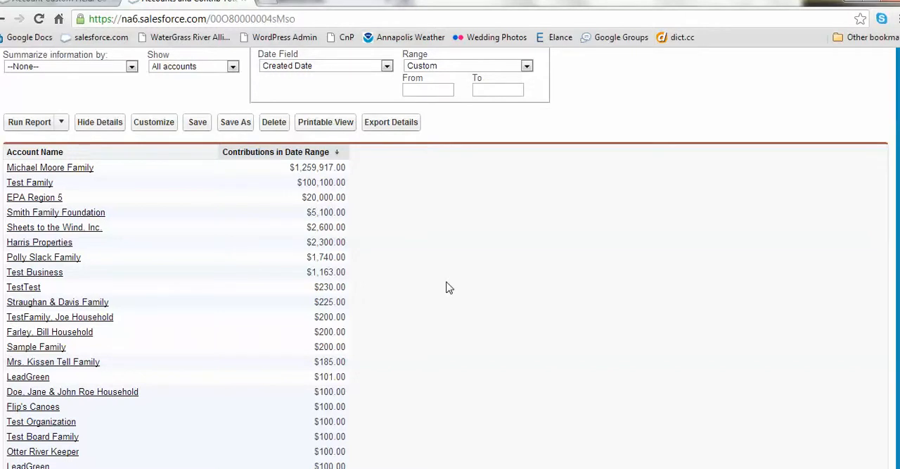
# Switch back to the PowerPoint slide show with the year-end total donations report
pyautogui.hotkey('alt', 'Tab')
pyautogui.hotkey('alt', 'Tab')
pyautogui.hotkey('alt', 'Tab')
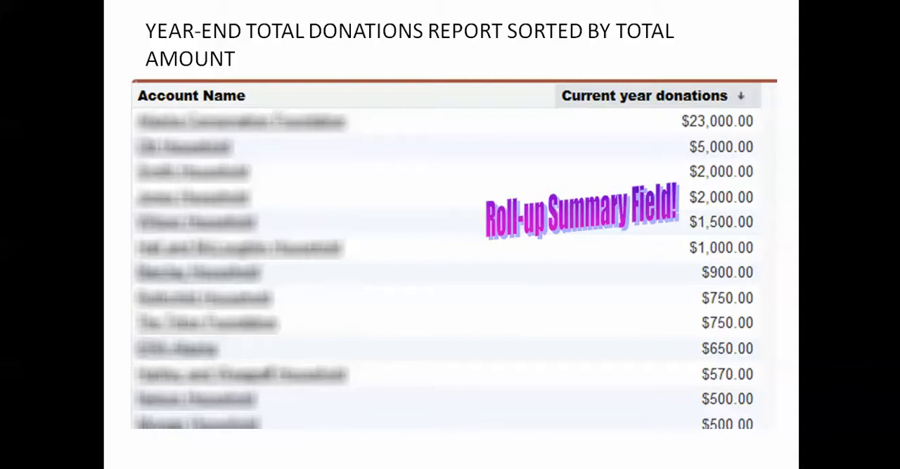
pyautogui.press('super')
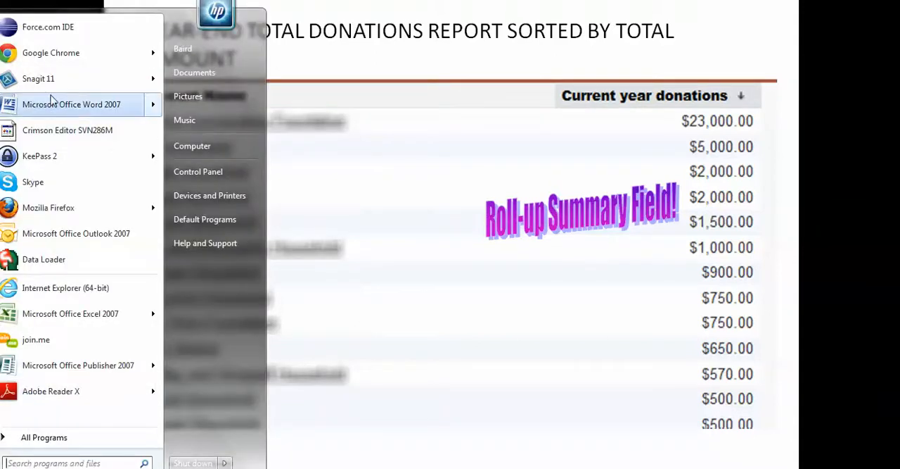
pyautogui.moveTo(63, 90)
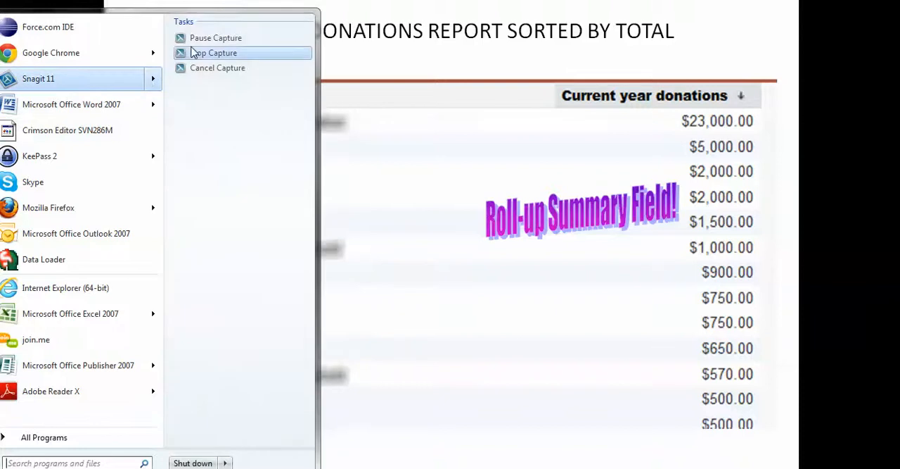